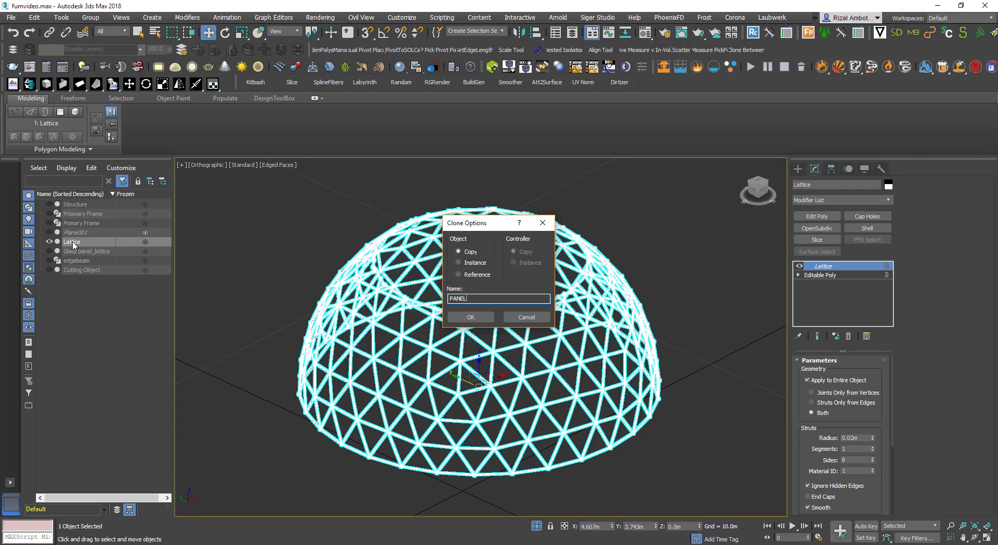
Clone the lattice dome as a copy named PANELS, select it and remove its Lattice modifier
text(S)
key(Return)
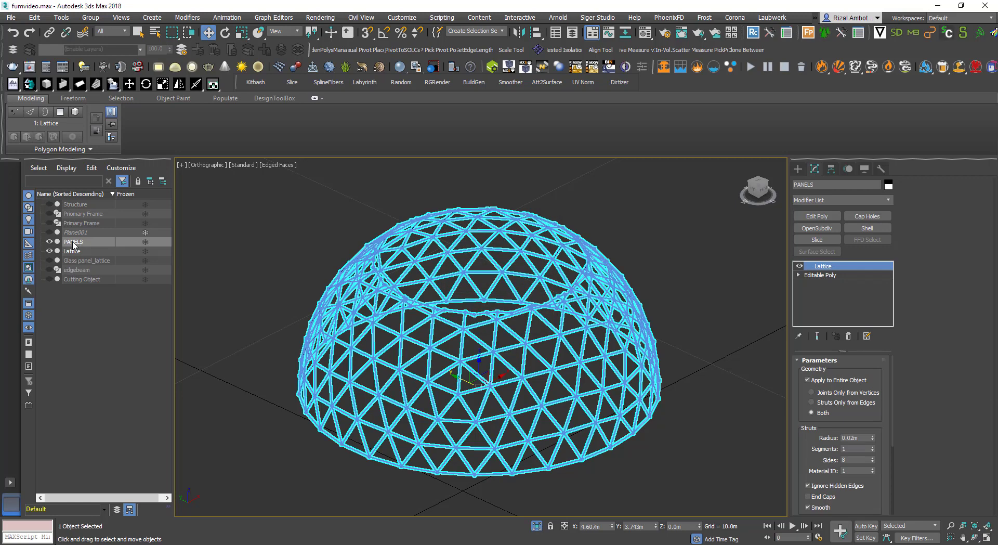
click(73, 242)
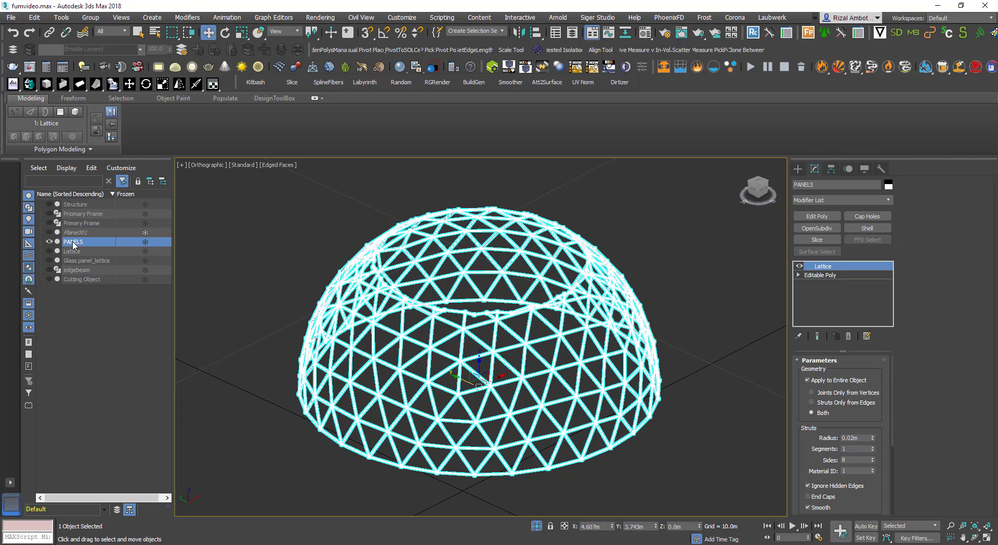
click(849, 335)
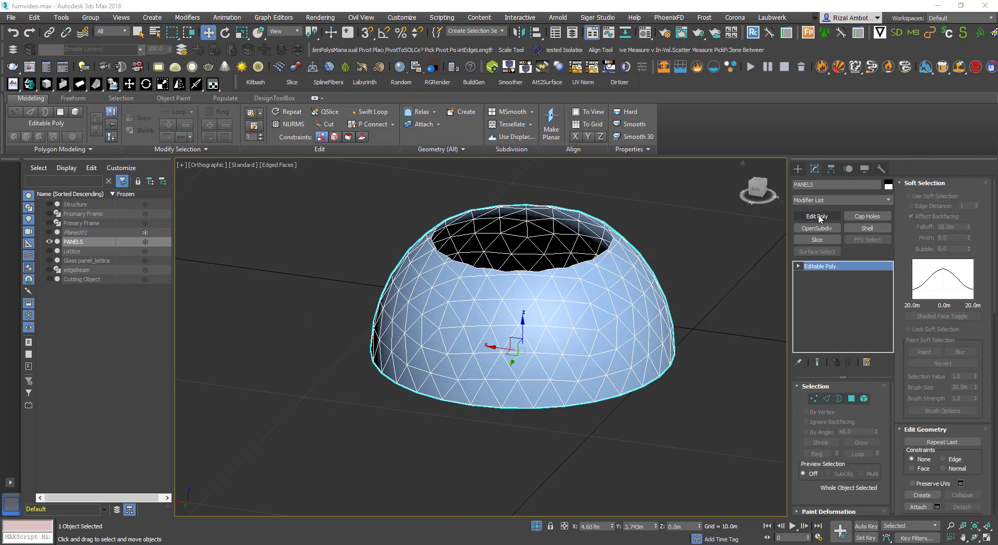
Add an Edit Poly modifier to PANELS and select all of its polygons
click(817, 216)
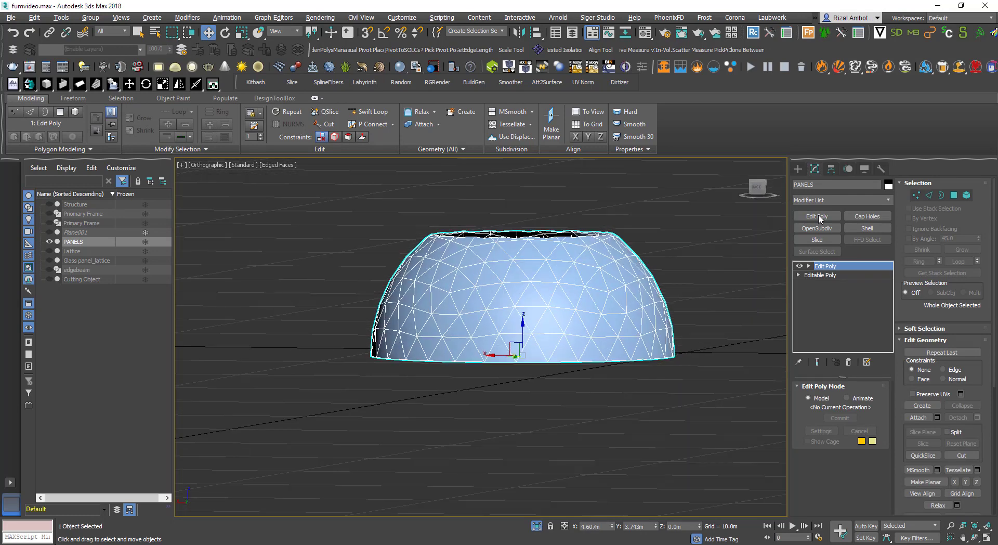
key(4)
key(4)
key(ctrl+a)
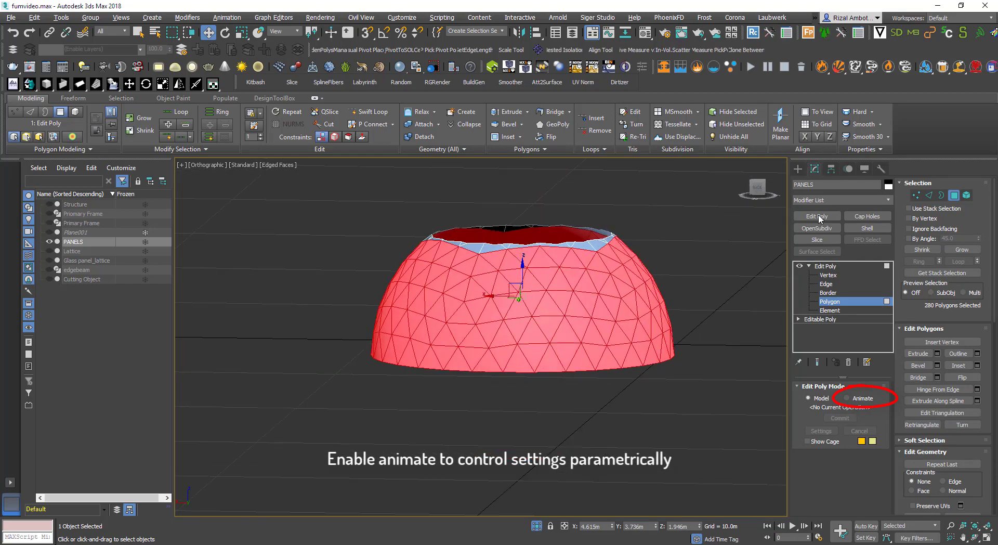
Switch Edit Poly to Animate mode and inset all selected polygons by about 0.22 m
click(847, 398)
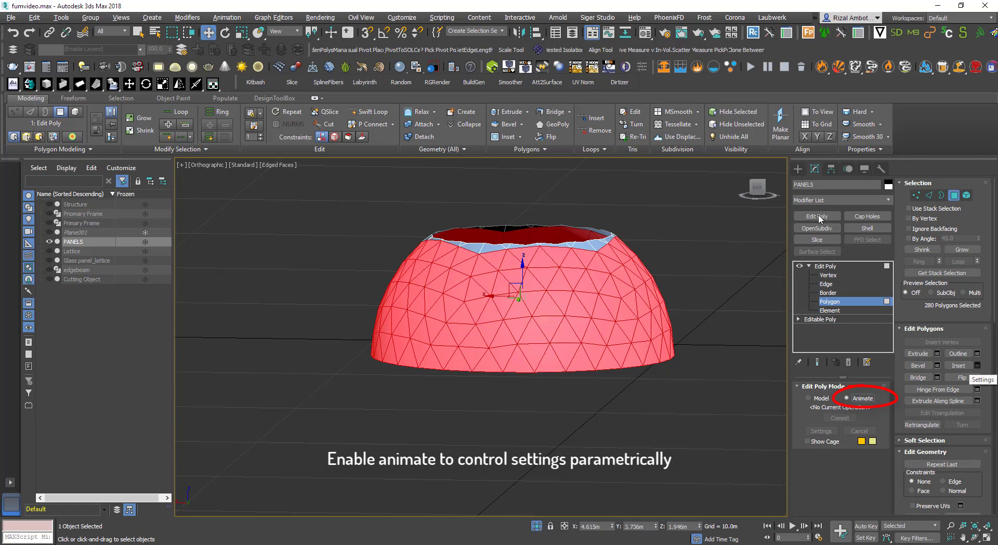
click(978, 365)
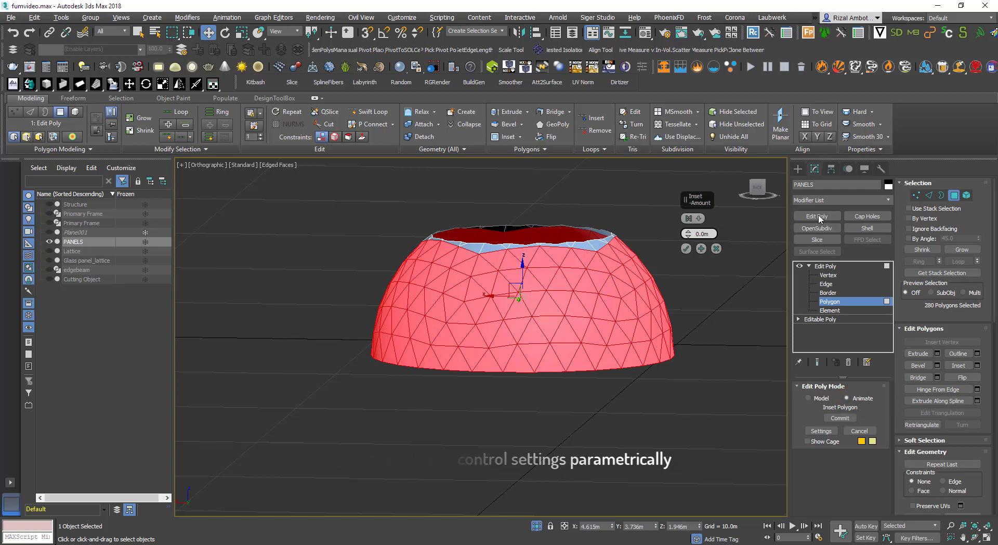
mouse_move(688, 234)
mouse_down()
mouse_move(689, 197)
mouse_move(689, 230)
mouse_up()
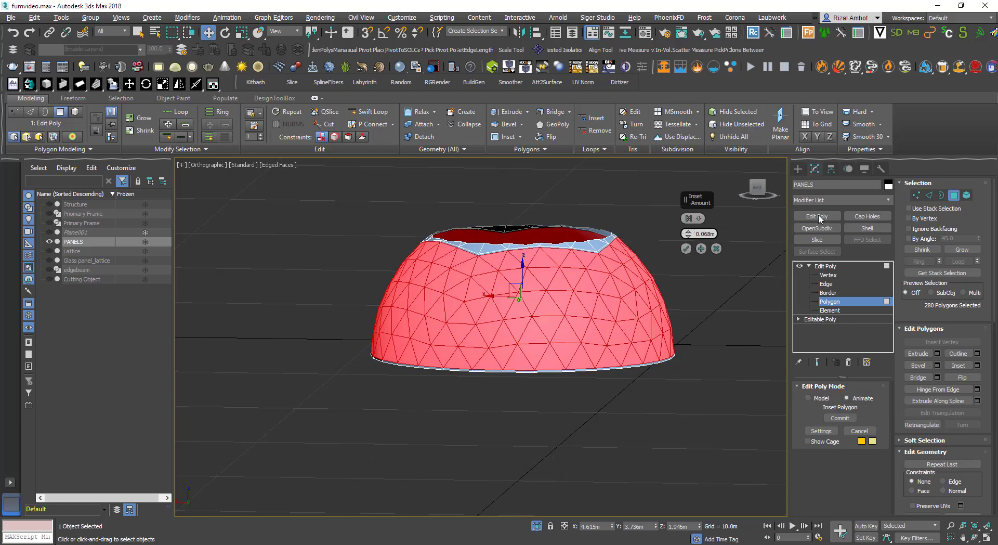
text(0)
key(Return)
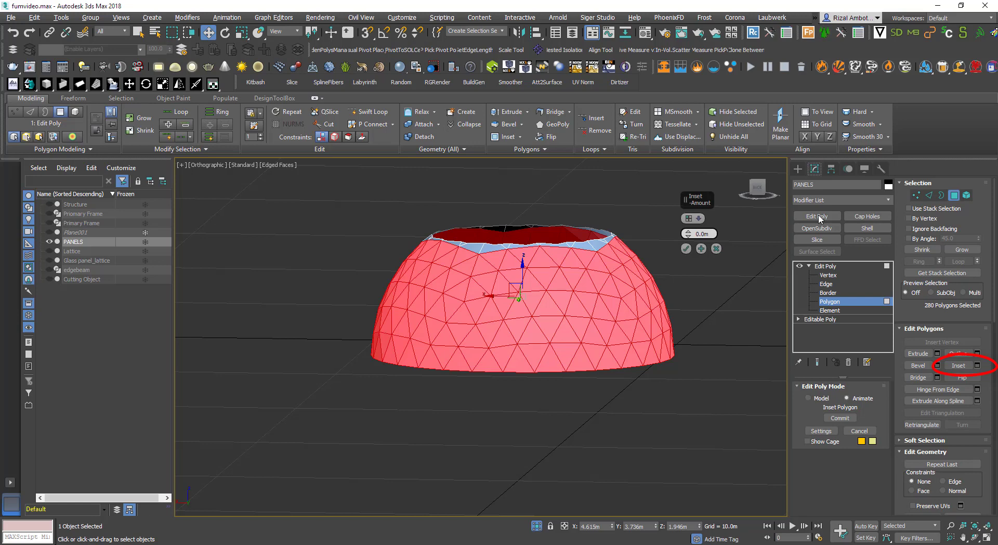
drag(688, 234, 689, 193)
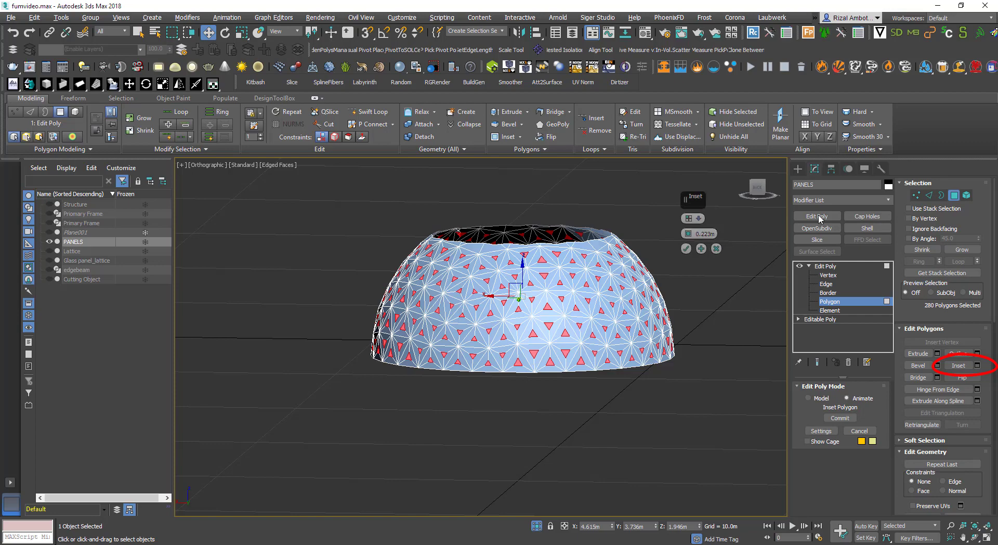
alt+middle_drag(572, 281, 653, 301)
click(687, 248)
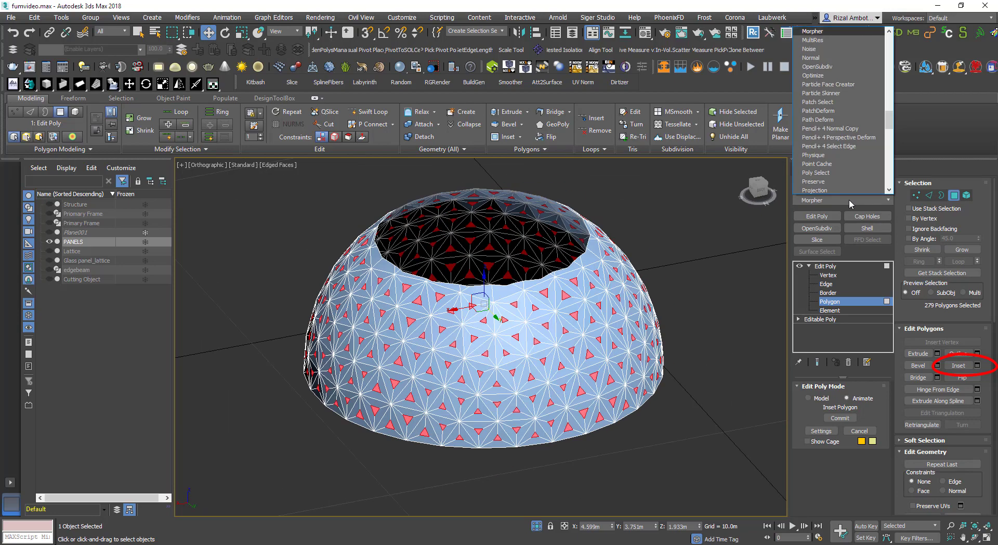
Add a Morpher modifier and capture the current state as a target named 1
click(850, 199)
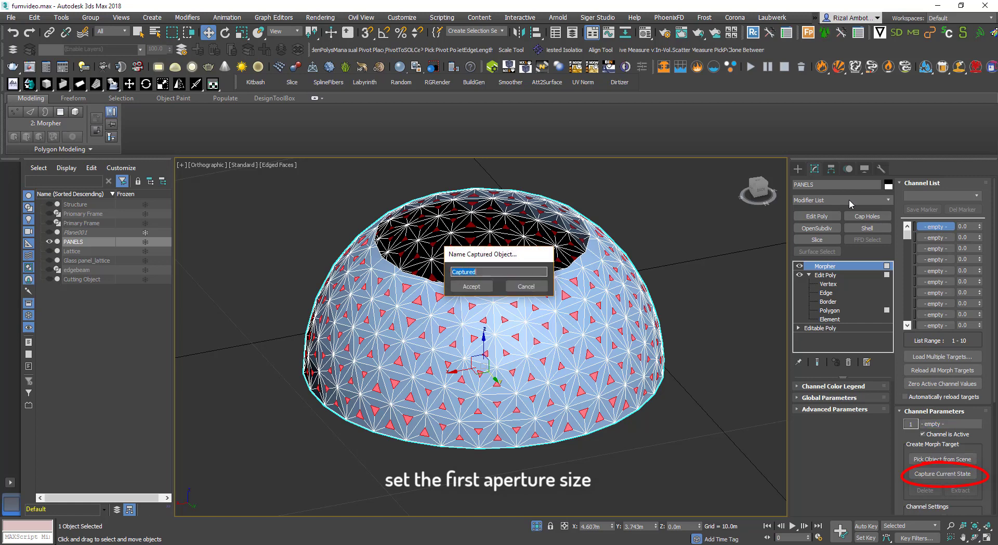
text(1)
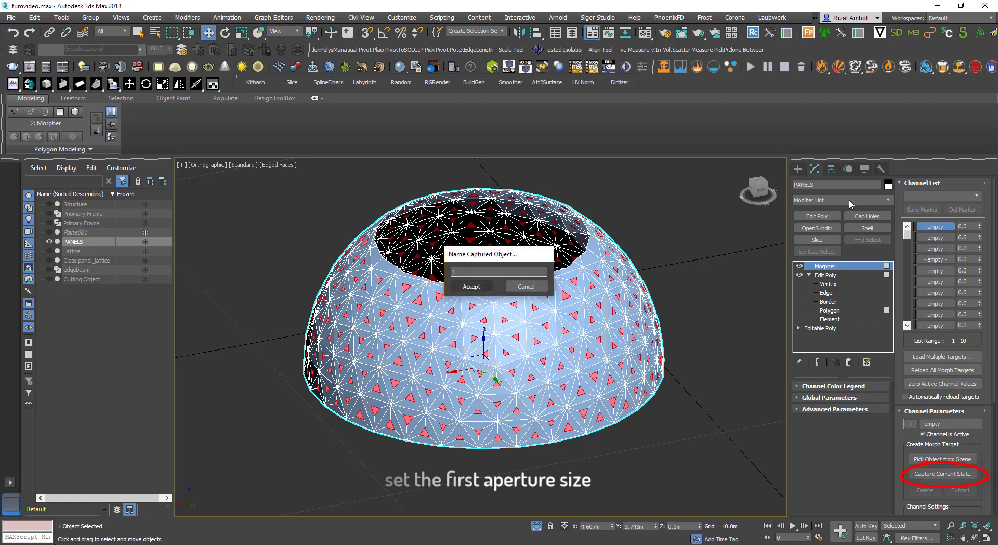
key(Return)
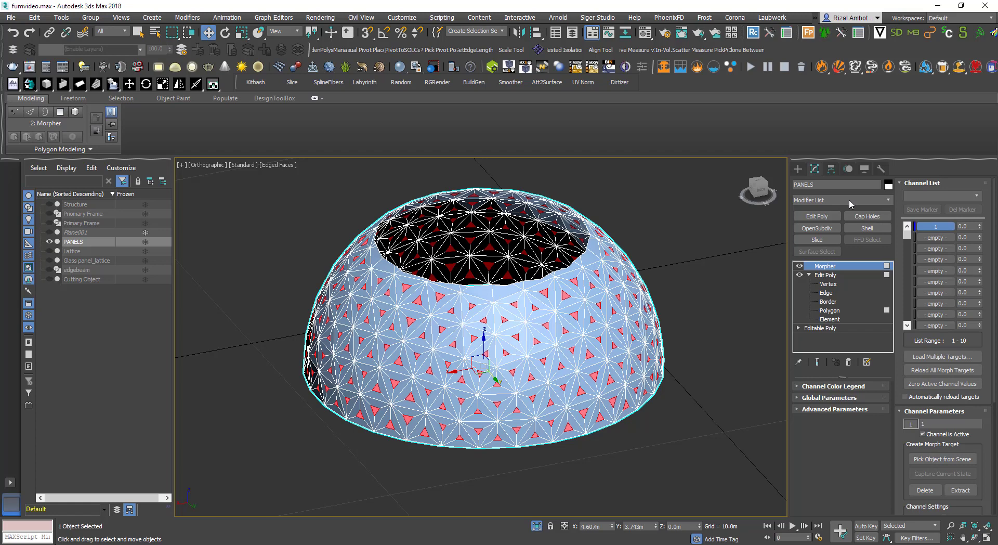
Return to the Edit Poly polygon level and change the inset amount to about 0.035 m
click(830, 311)
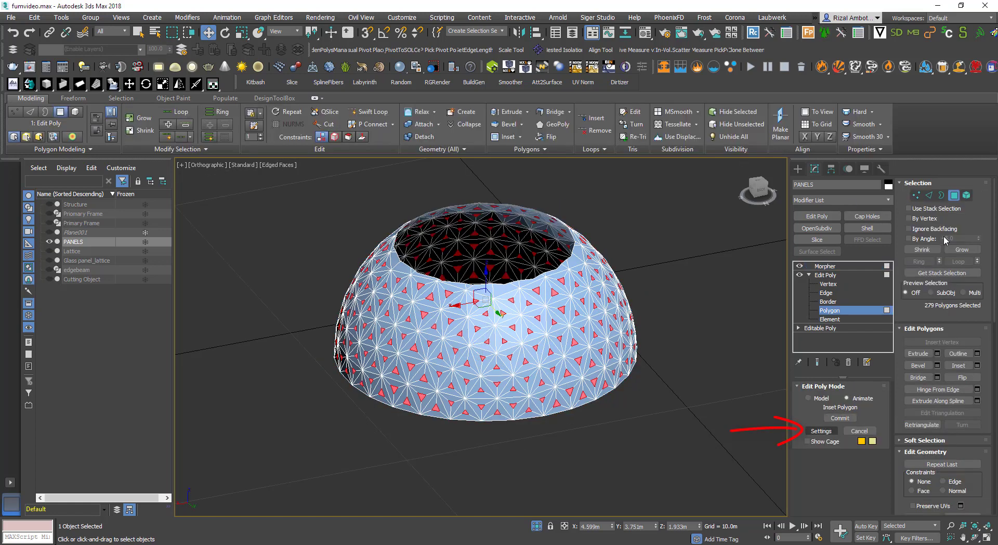
click(822, 431)
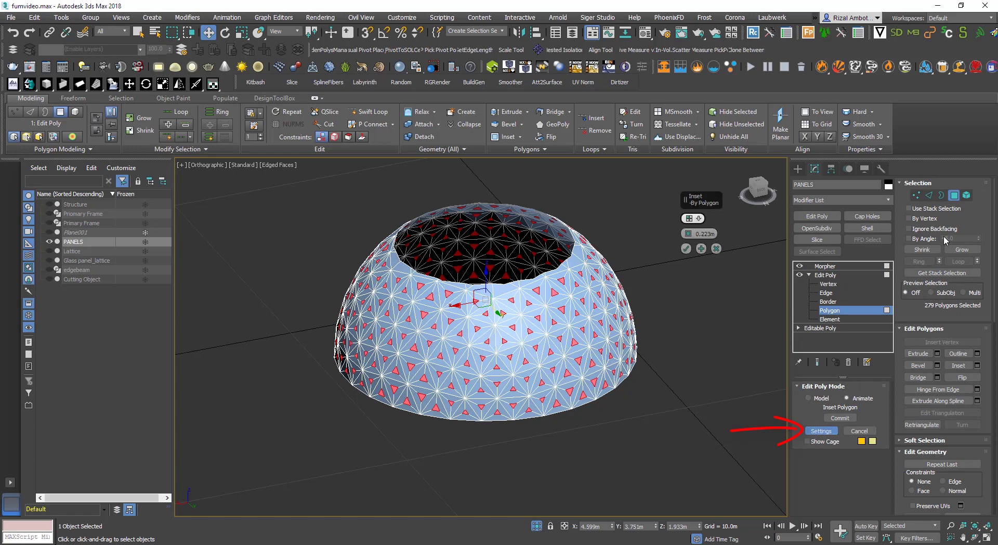
mouse_move(688, 234)
mouse_down()
mouse_move(688, 220)
mouse_move(689, 309)
mouse_up()
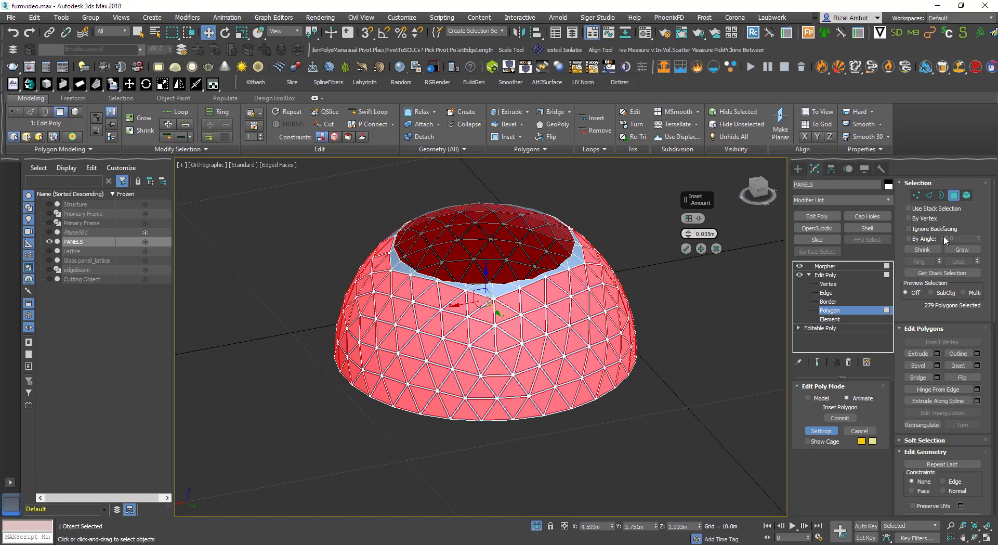
Capture the current state into the second Morpher channel as a target named 2
click(945, 240)
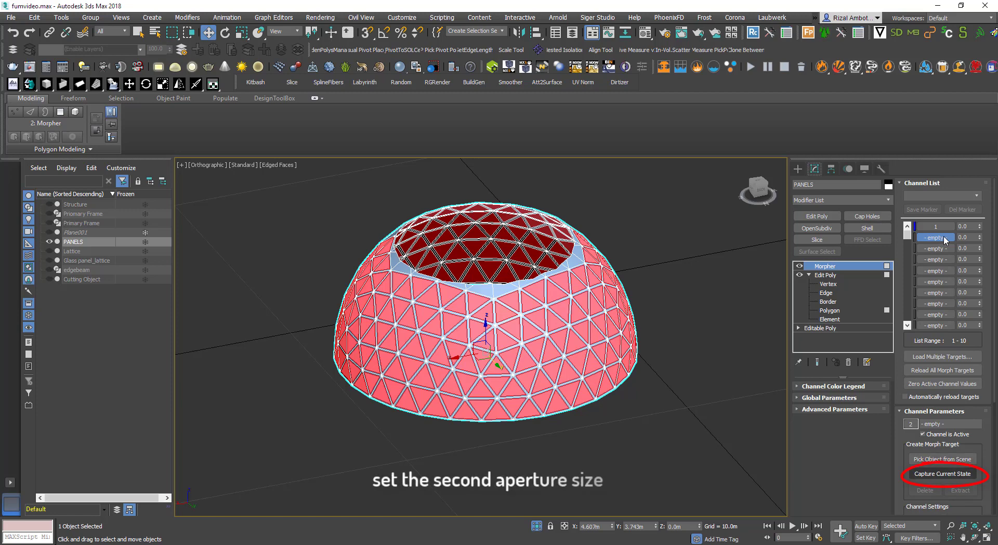
click(943, 474)
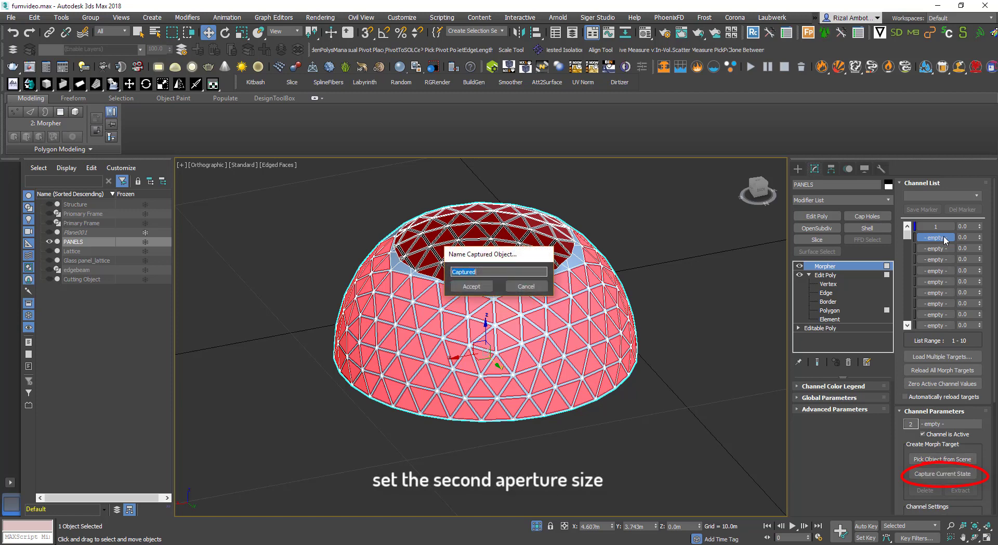
text(2)
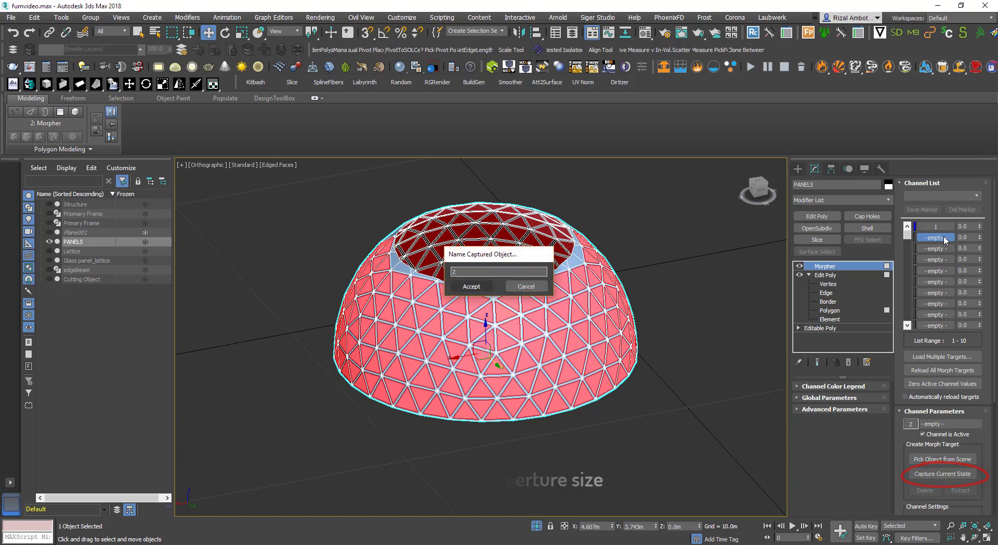
key(Return)
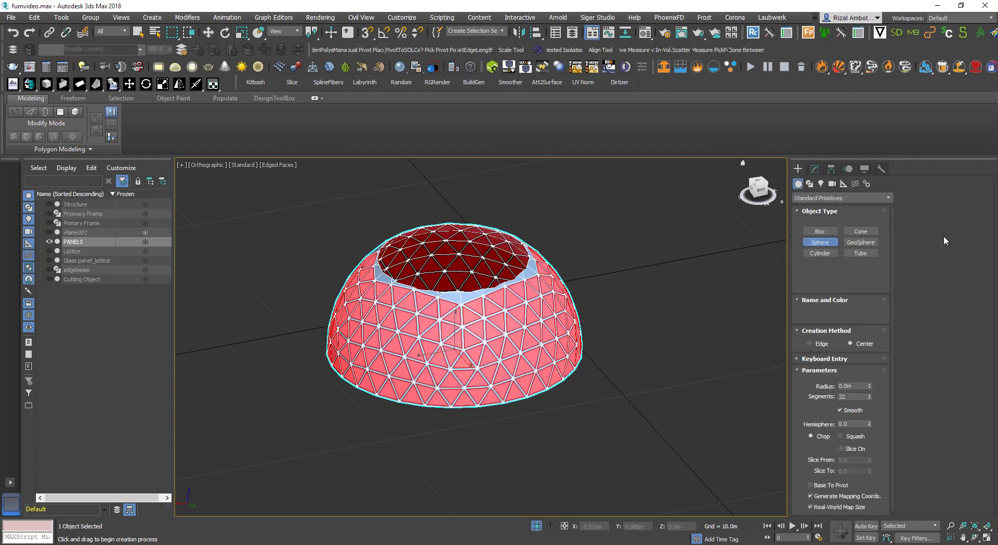
Create a sphere about 2.3 m in radius beside the dome and open it for modifying
drag(681, 383, 738, 375)
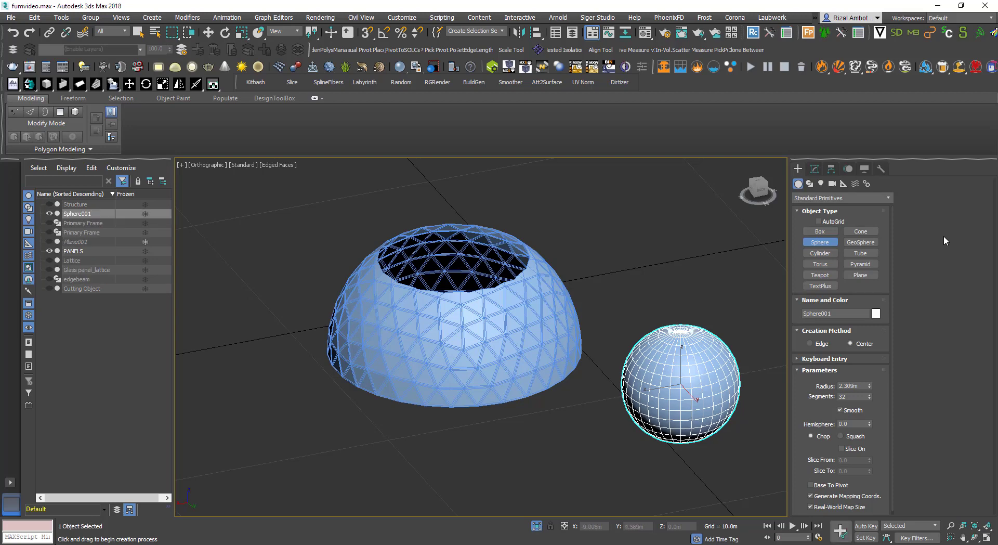
click(815, 169)
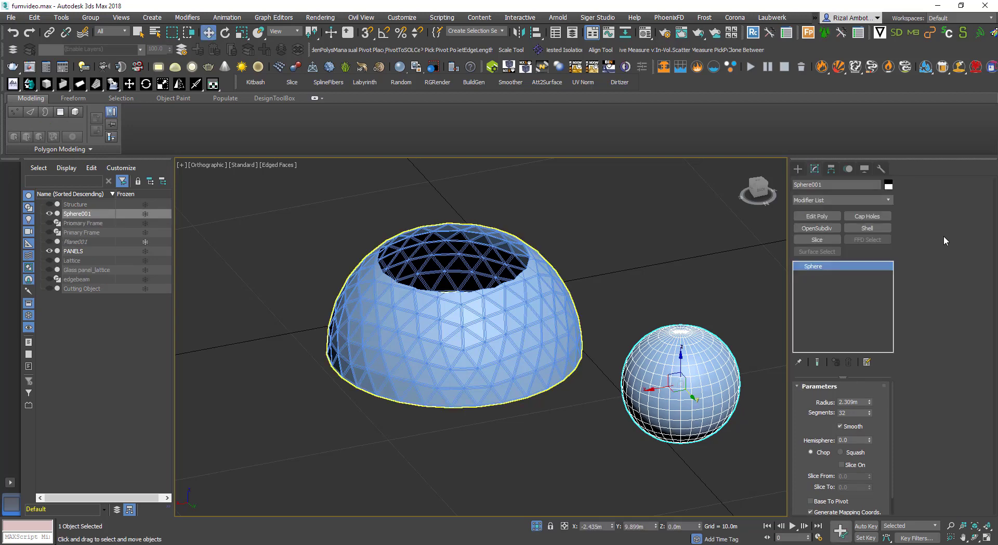
Select PANELS and add a DeleteMesh modifier above its Edit Poly
click(513, 317)
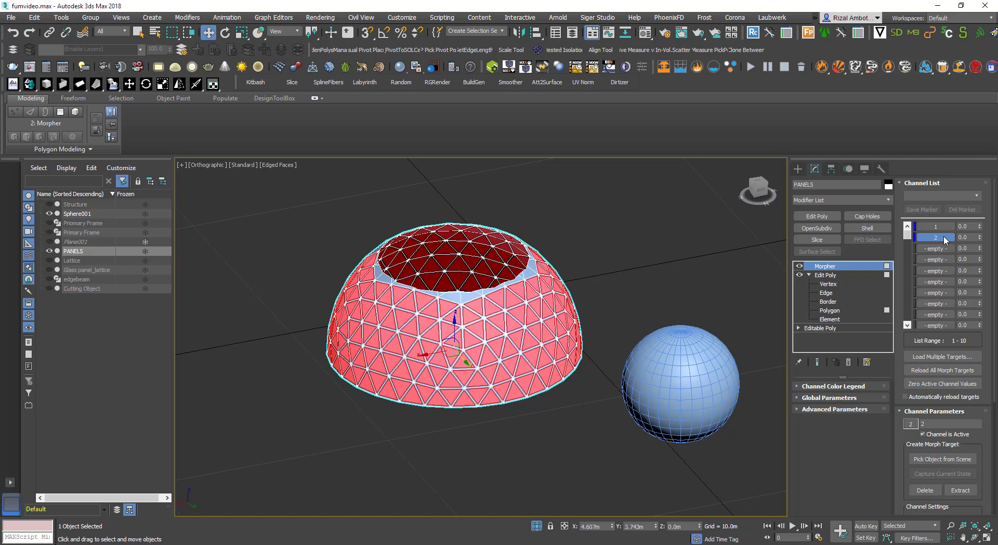
key(ctrl+z)
click(881, 199)
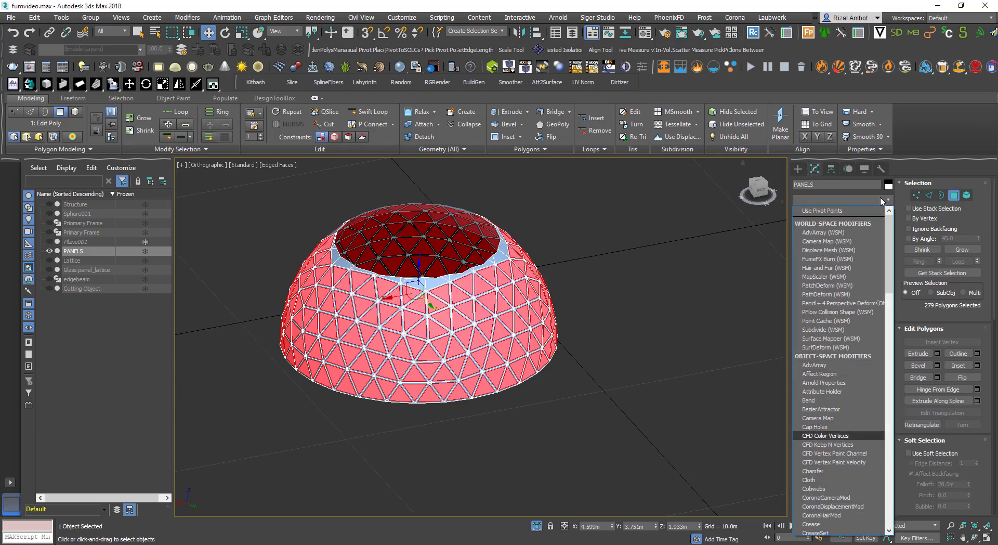
text(de)
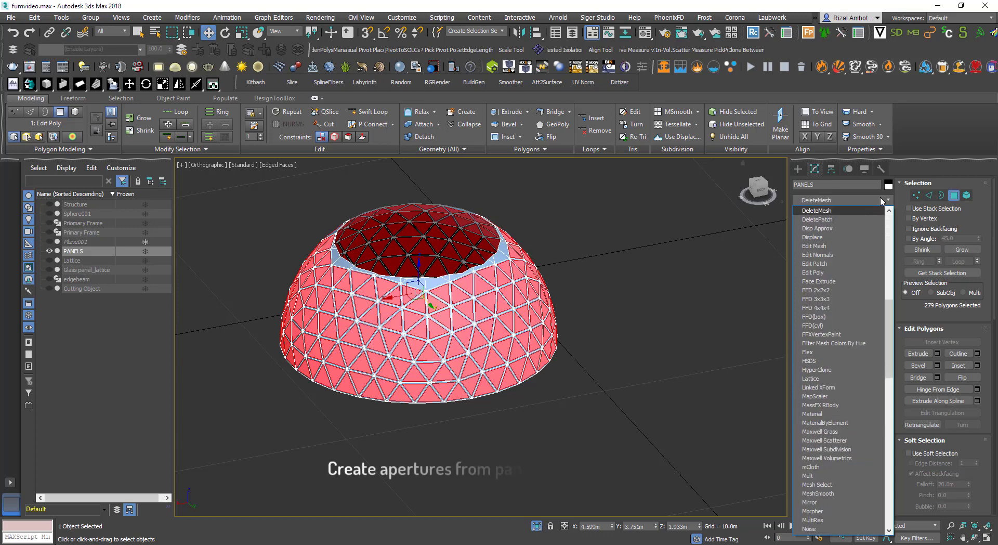
key(Return)
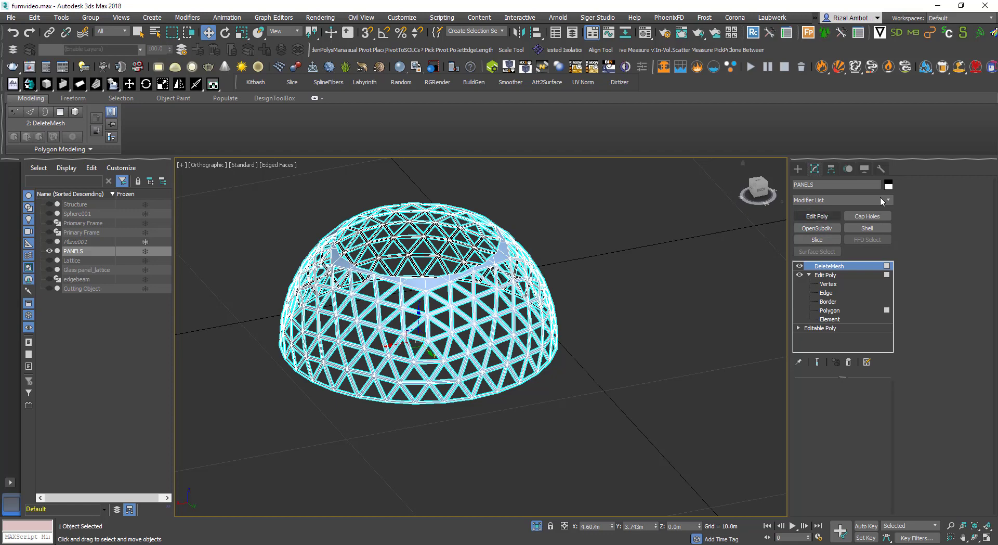
Add a new Edit Poly modifier and a Morpher modifier above the DeleteMesh
click(817, 216)
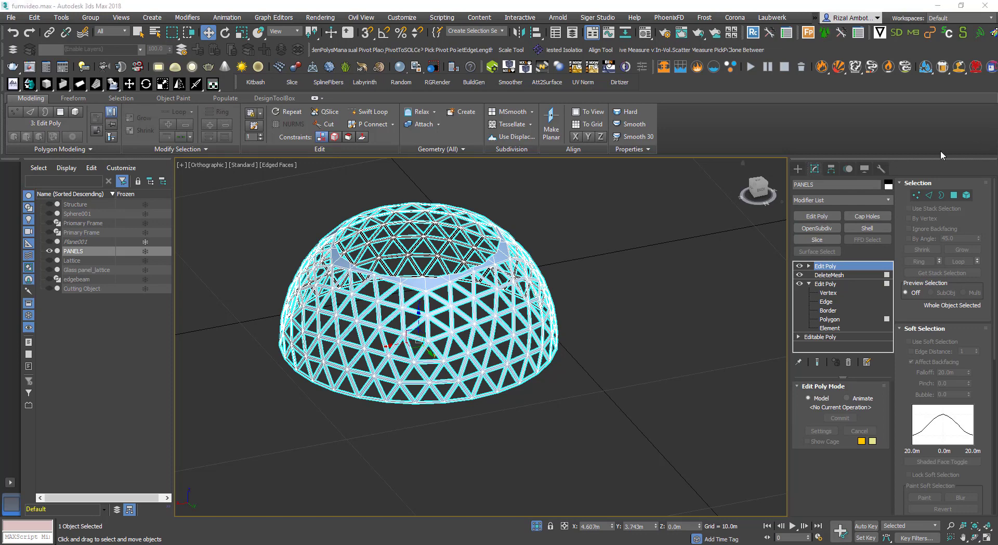
click(850, 200)
click(850, 200)
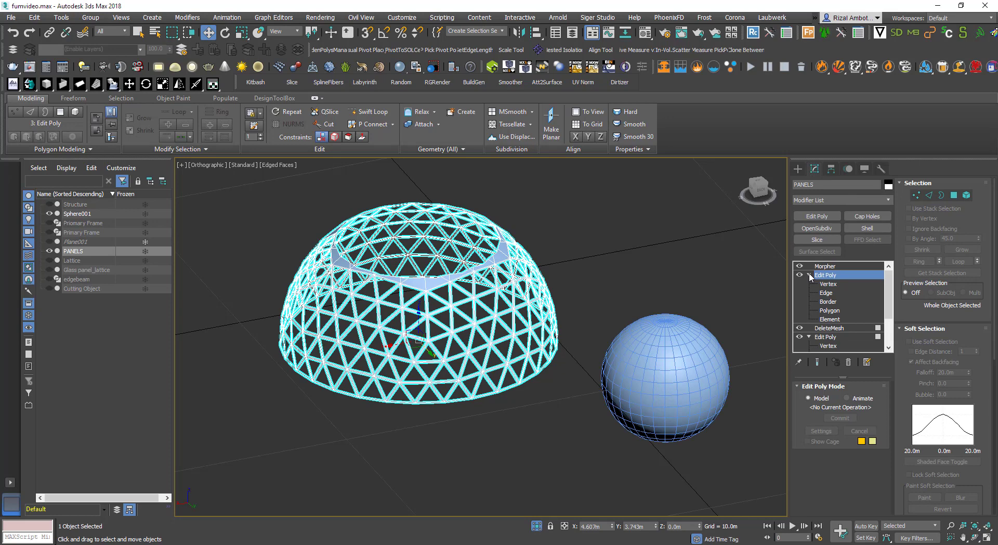
Enter vertex level of the new Edit Poly and enable Use Soft Selection
key(1)
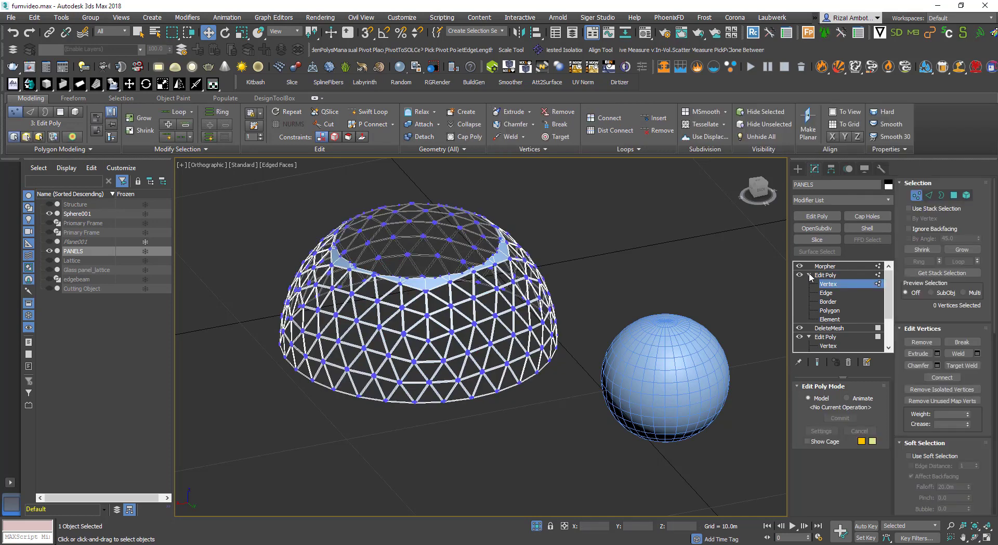
scroll(919, 366, down, 3)
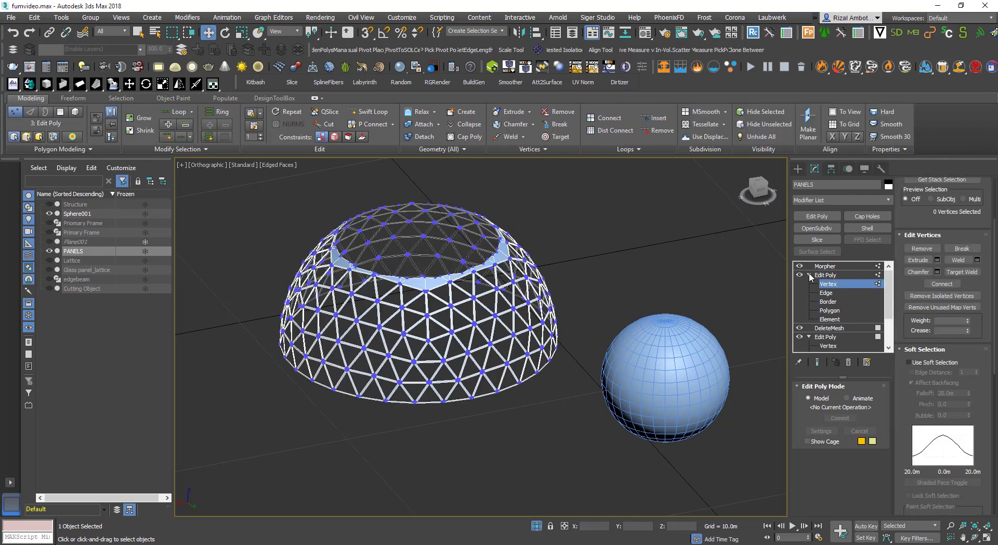
click(909, 362)
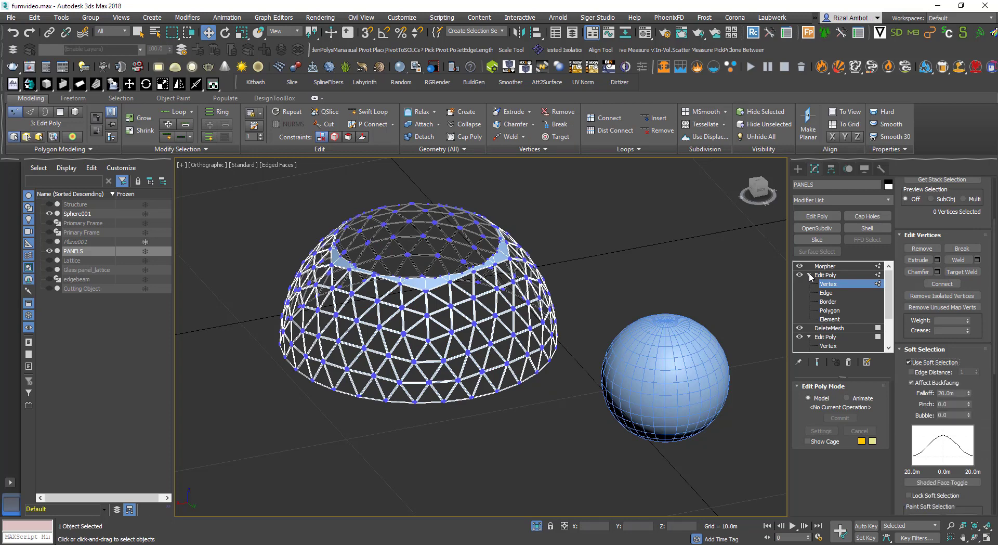
Select a single vertex on the dome's lattice
scroll(533, 354, up, 3)
scroll(534, 354, up, 6)
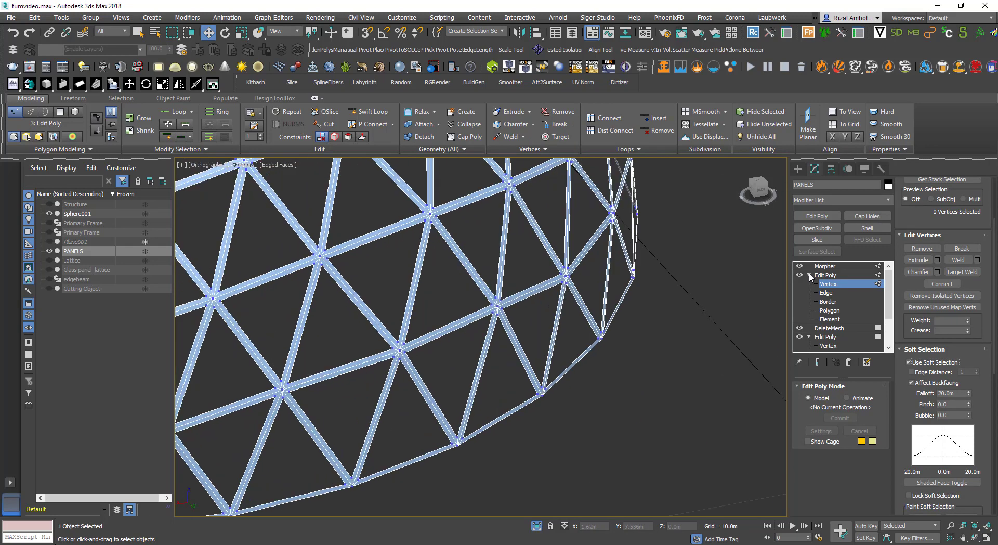
click(550, 410)
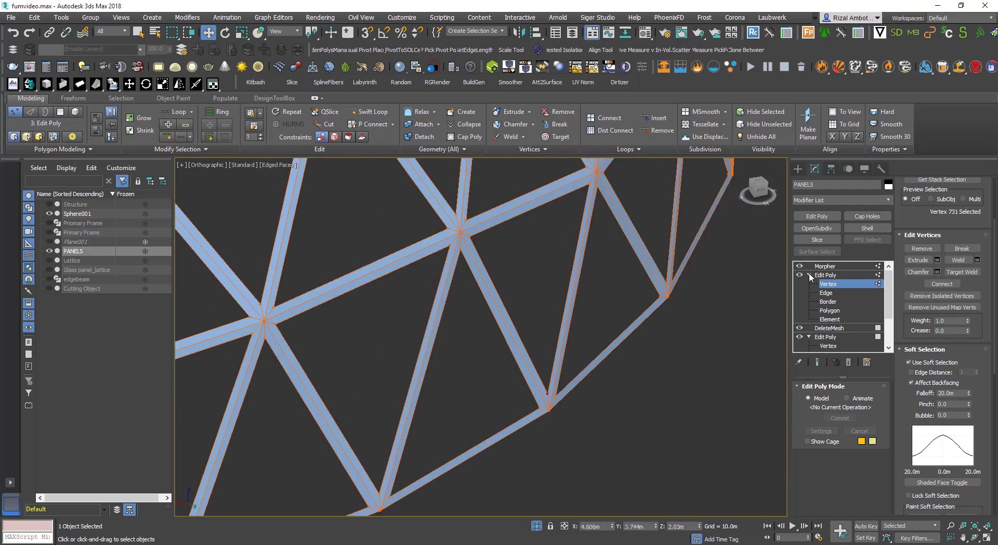
scroll(591, 395, down, 10)
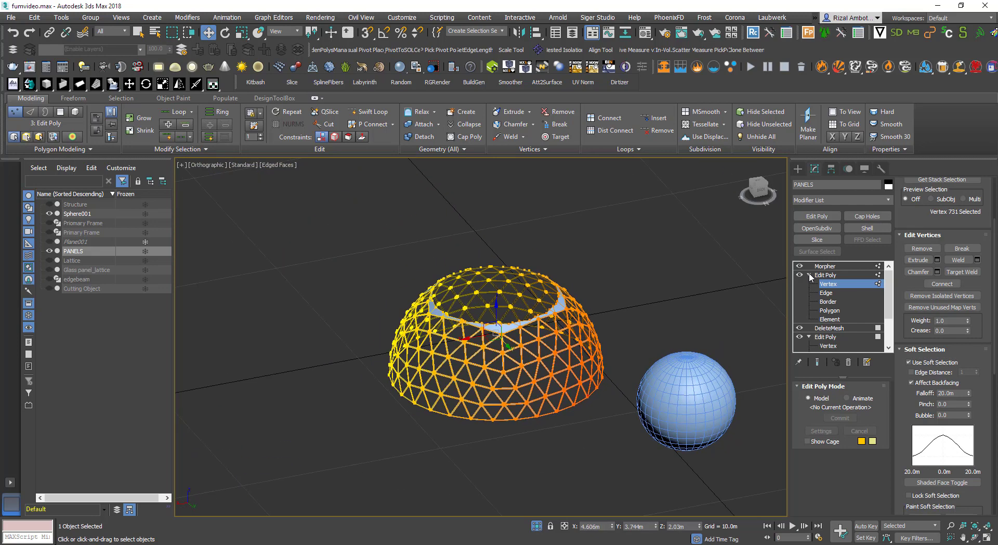
Reduce the soft selection falloff of the new Edit Poly's vertex selection to about 7.6 m
mouse_move(970, 394)
mouse_down()
mouse_move(969, 451)
mouse_move(969, 439)
mouse_up()
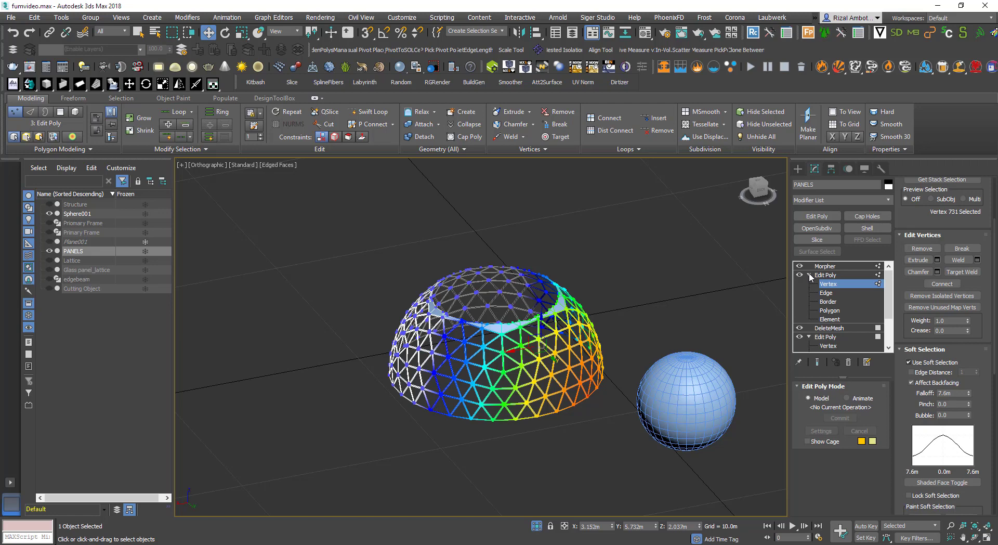
click(909, 362)
Select the sphere and enable See-Through in its object properties
click(718, 393)
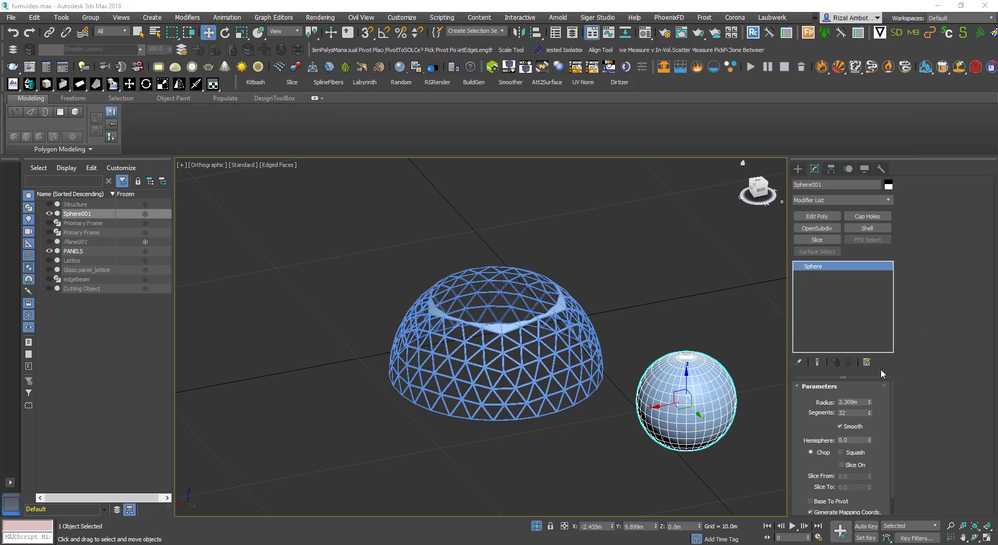
right_click(682, 403)
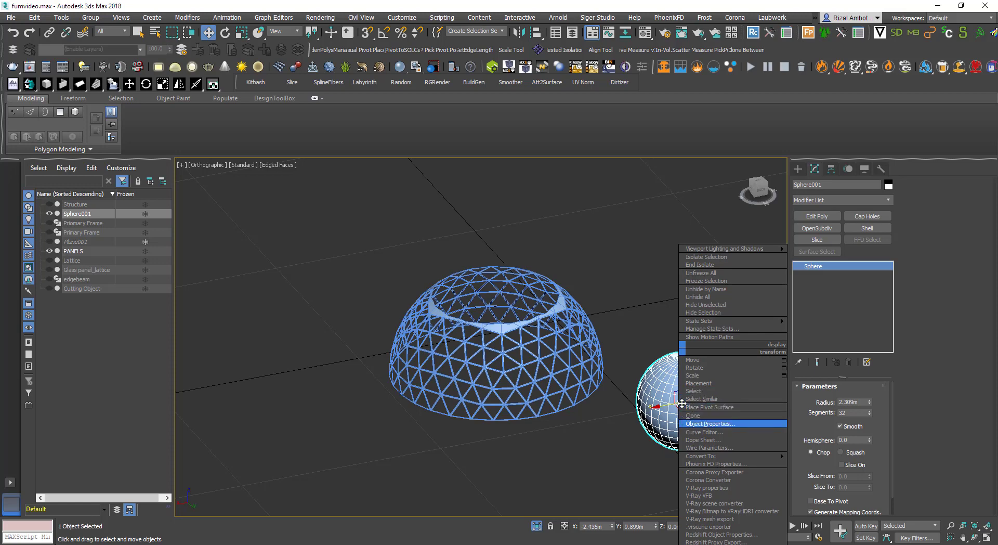
click(710, 424)
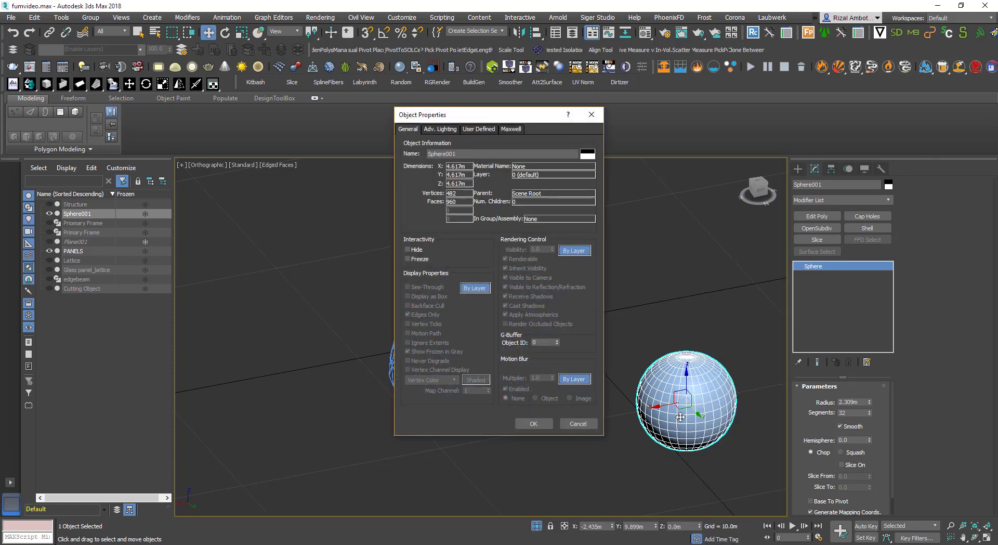
click(475, 288)
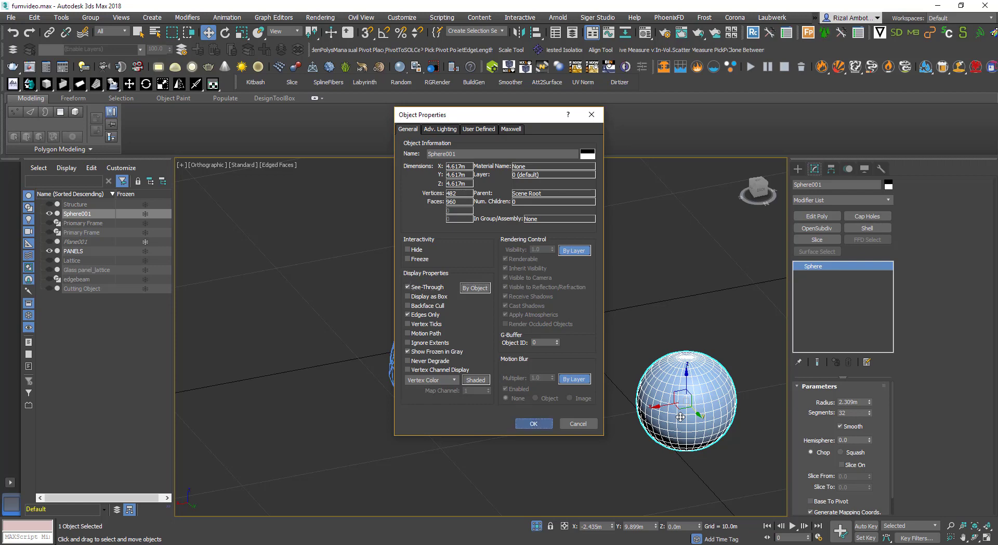
key(Return)
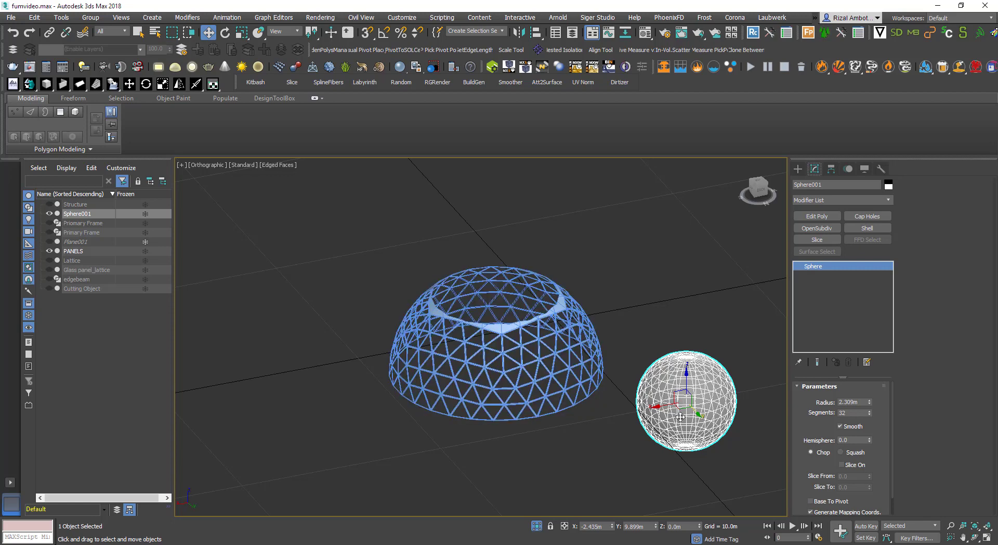
On PANELS, set the Vol. Select modifier to use the sphere as its mesh object volume at vertex level
click(575, 315)
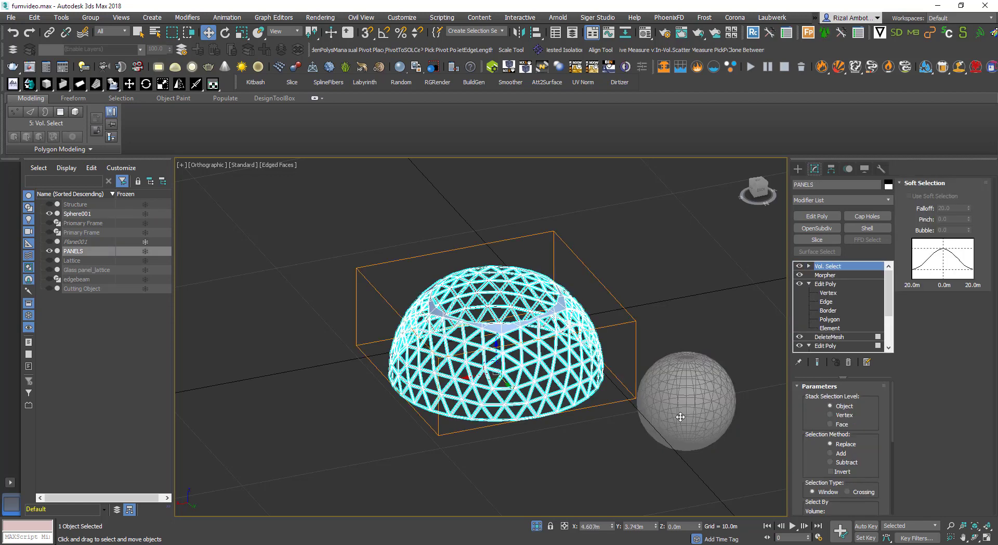
scroll(841, 447, down, 6)
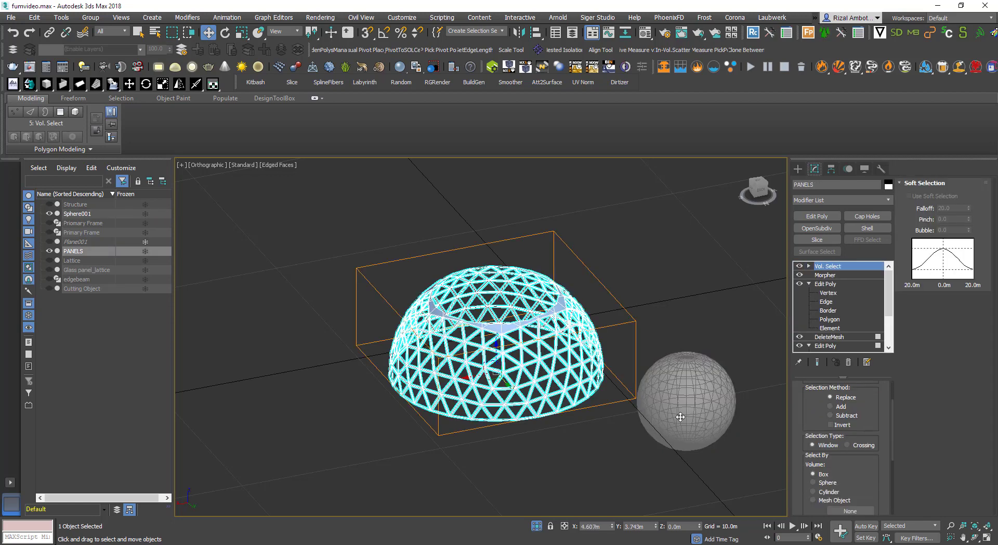
click(813, 453)
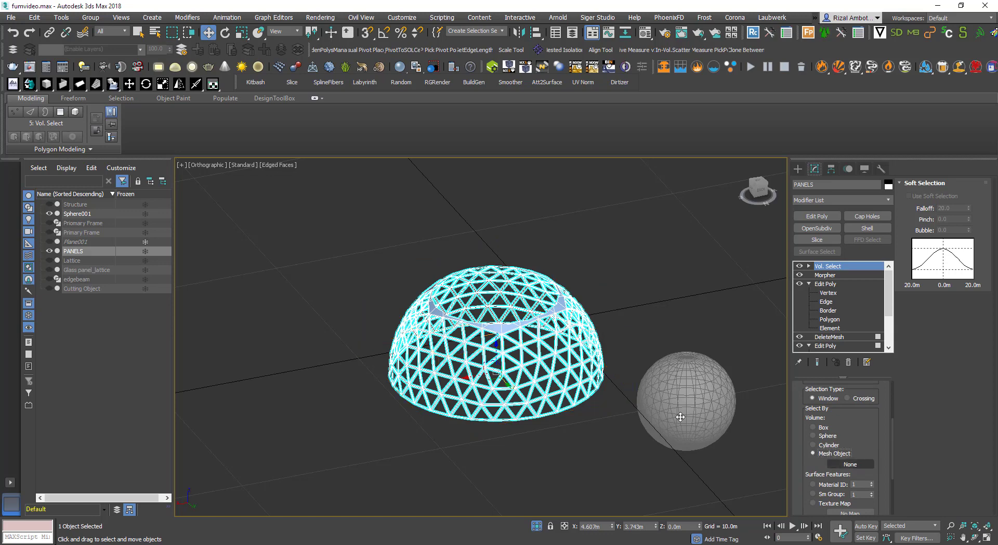
click(851, 464)
click(680, 416)
scroll(842, 431, up, 2)
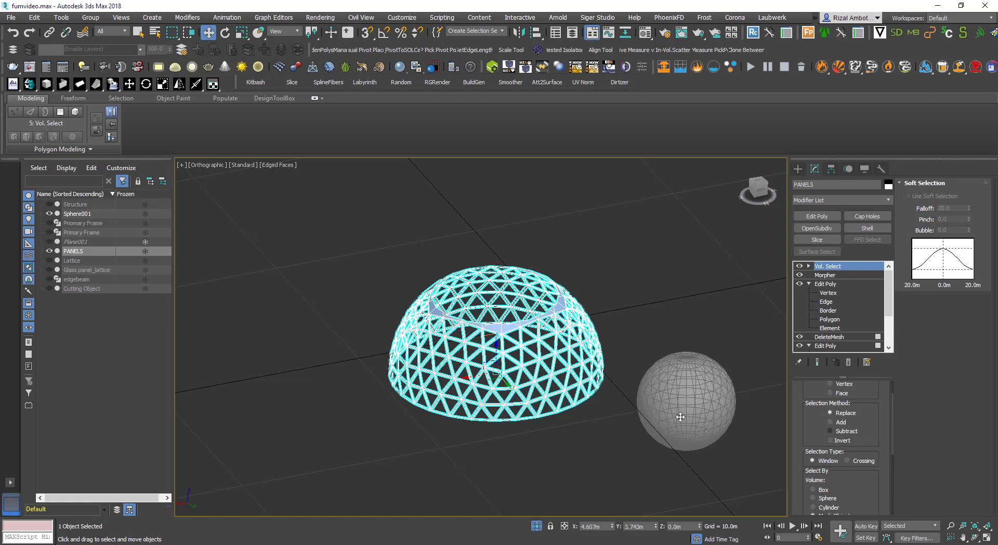
scroll(842, 431, up, 1)
click(831, 415)
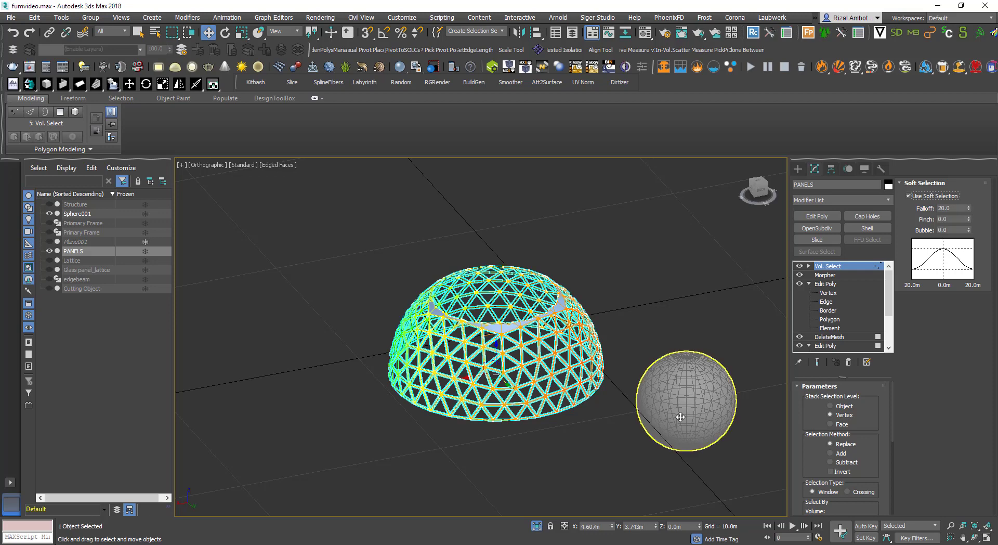
Select the sphere and move it in the top view so it overlaps the dome's edge
click(681, 417)
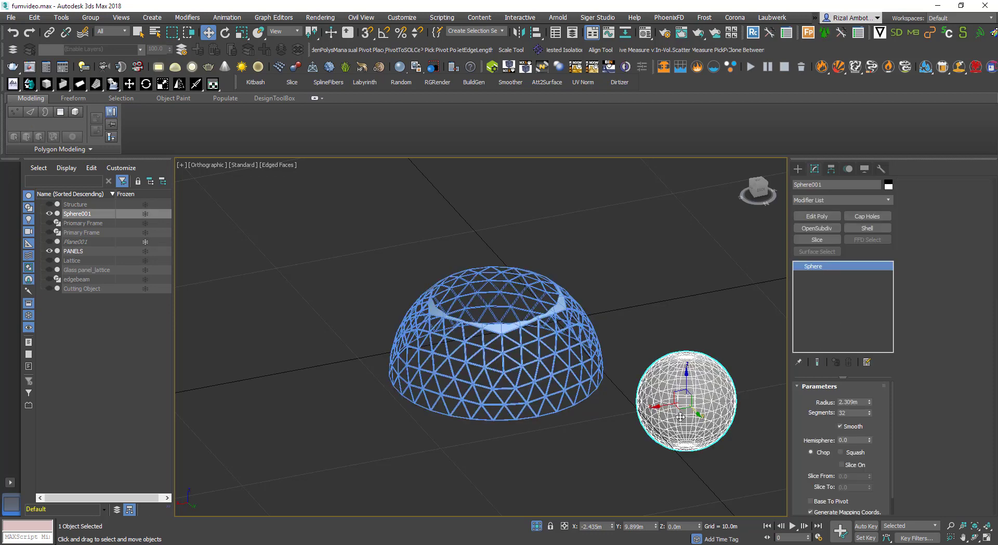
mouse_move(680, 417)
mouse_down()
mouse_move(630, 426)
mouse_move(680, 417)
mouse_up()
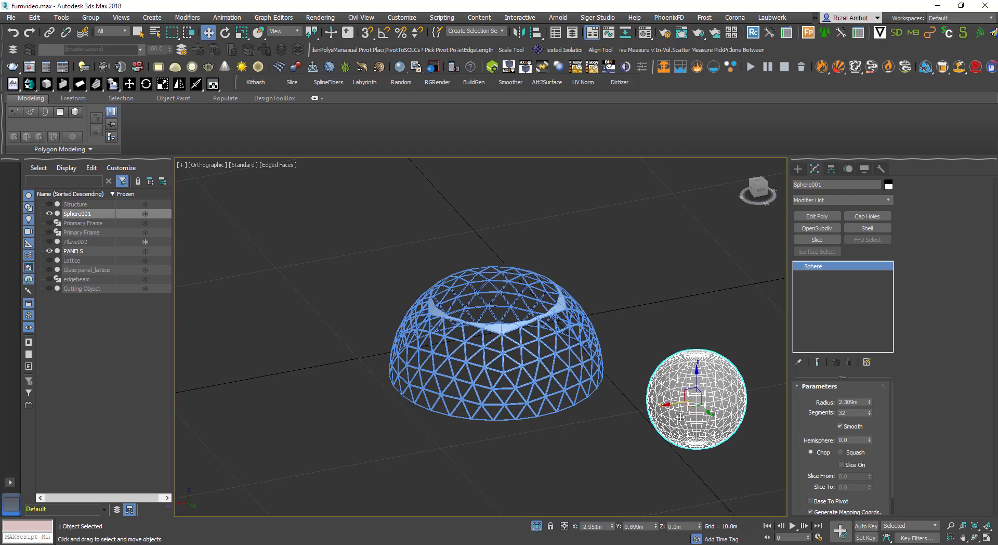
key(t)
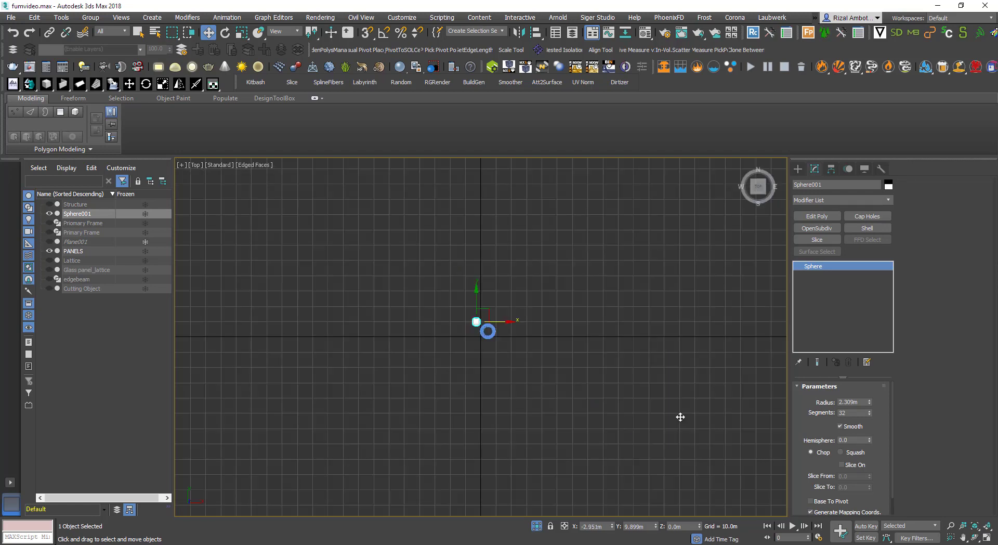
key(z)
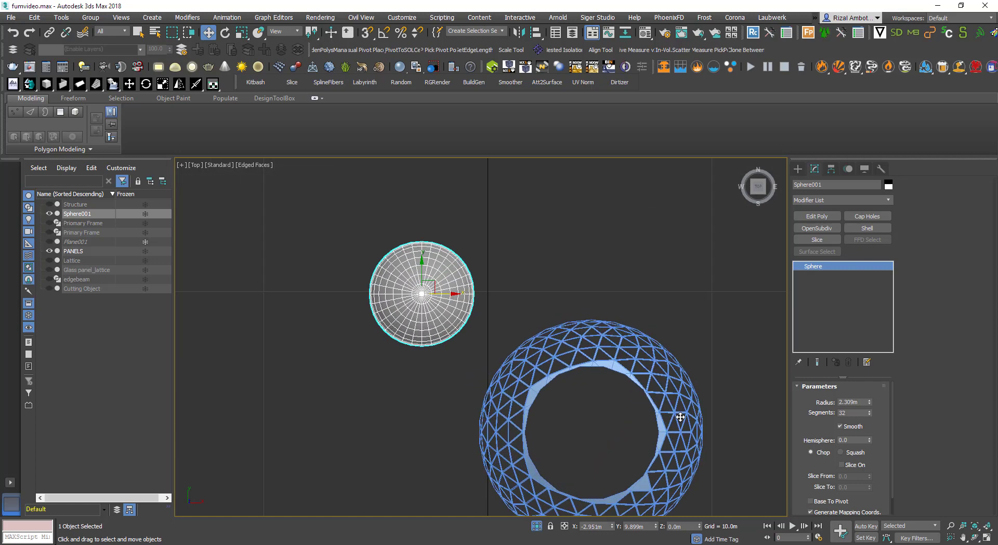
mouse_move(422, 274)
mouse_down()
mouse_move(422, 375)
mouse_move(446, 395)
mouse_move(516, 395)
mouse_move(469, 395)
mouse_move(478, 395)
mouse_up()
mouse_move(477, 395)
alt+middle_down()
mouse_move(485, 312)
mouse_move(603, 314)
mouse_move(632, 359)
mouse_move(627, 336)
alt+middle_up()
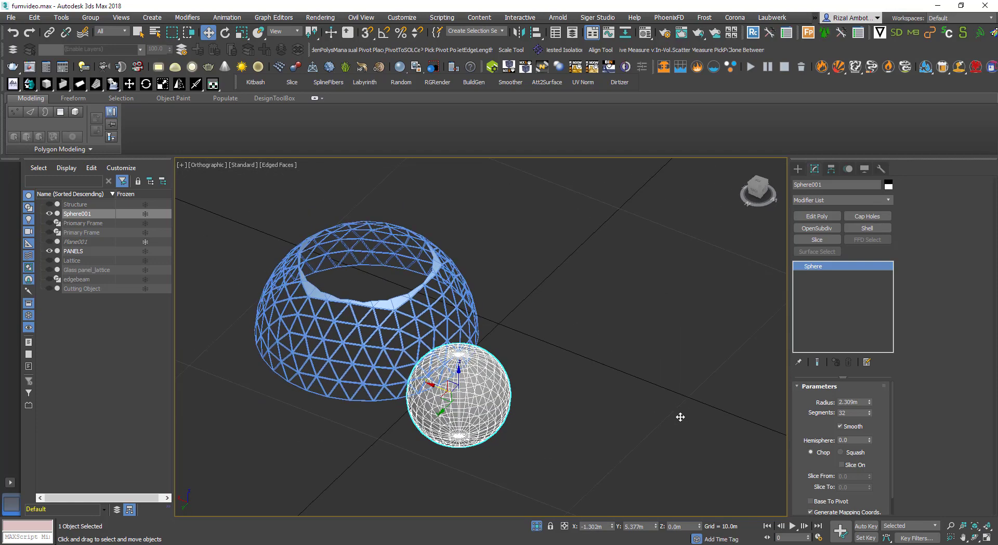
Move the Vol. Select modifier beneath the Morpher in PANELS' stack and adjust its soft selection falloff
click(442, 317)
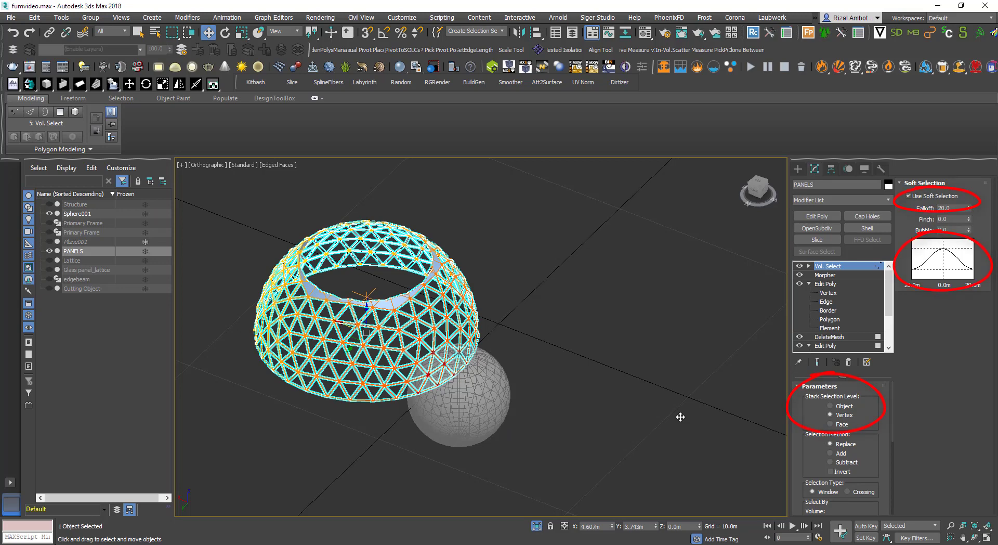
drag(828, 266, 843, 276)
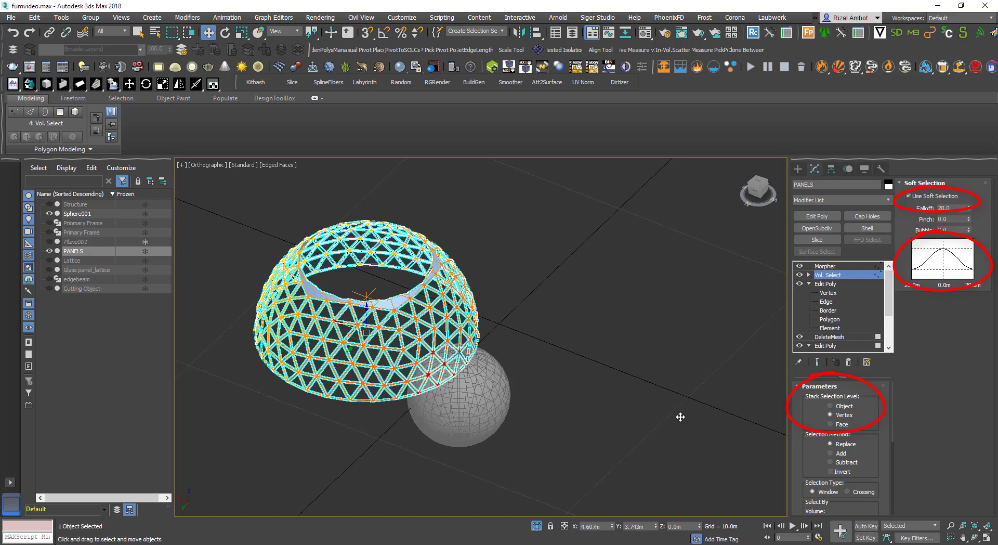
scroll(422, 395, up, 6)
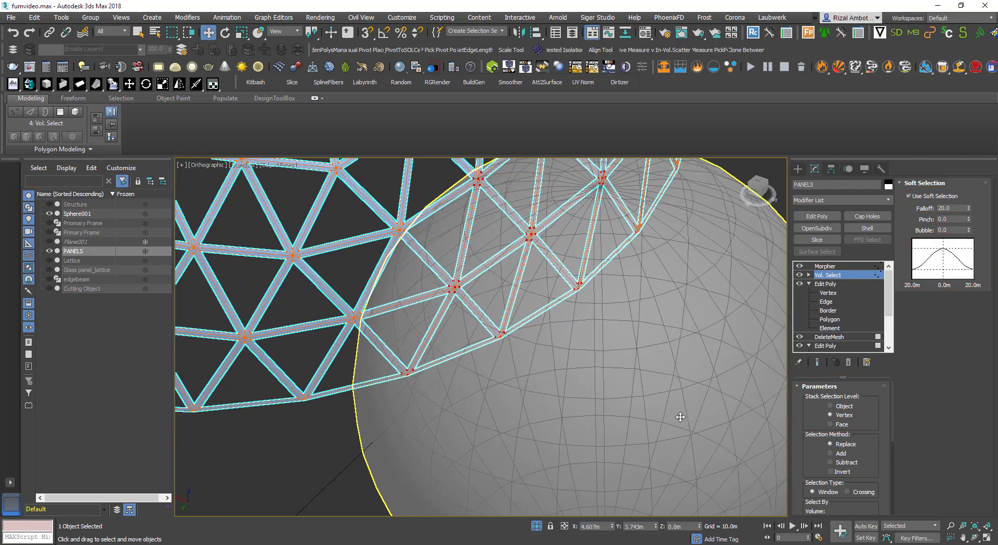
scroll(425, 411, down, 5)
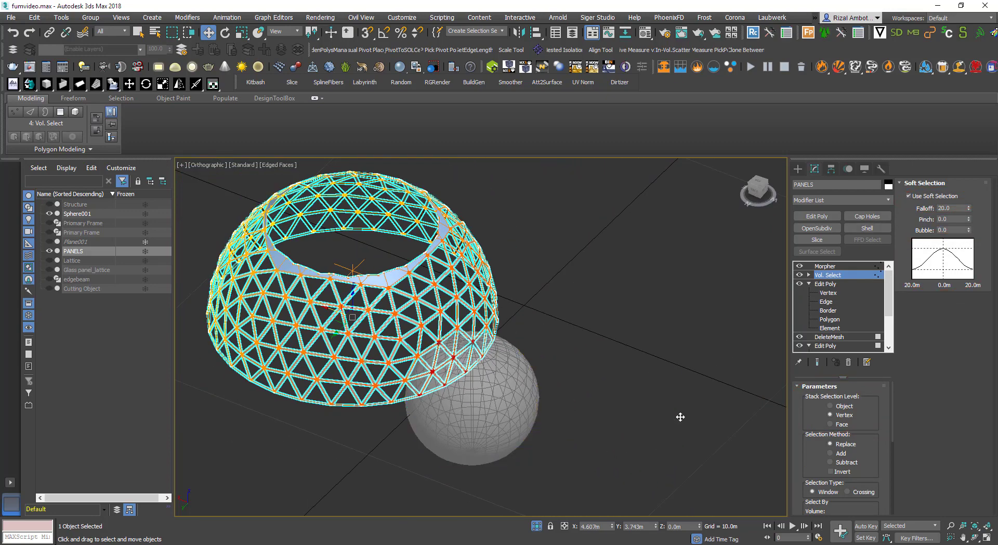
drag(969, 208, 969, 290)
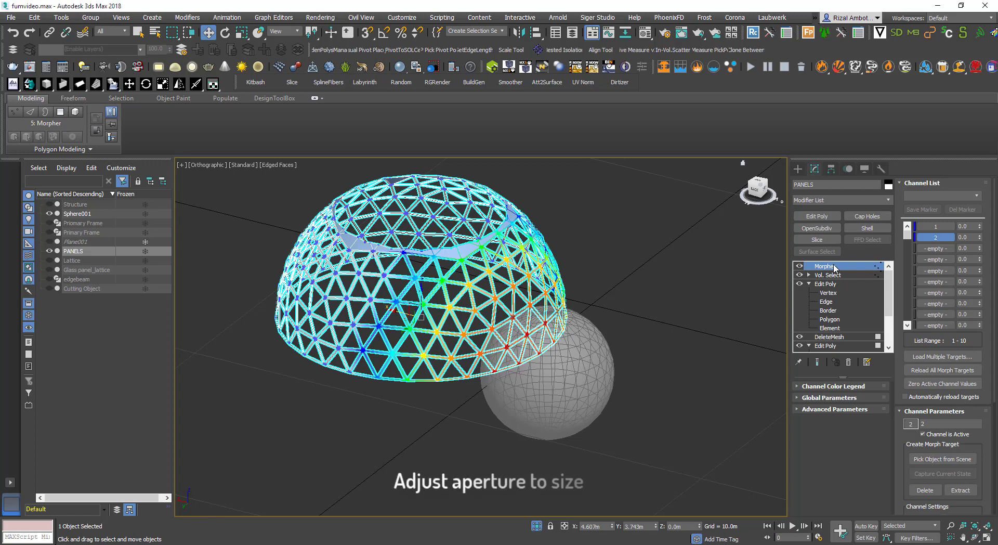
Set Morpher channel 1 to 100 to open the apertures
drag(980, 226, 979, 177)
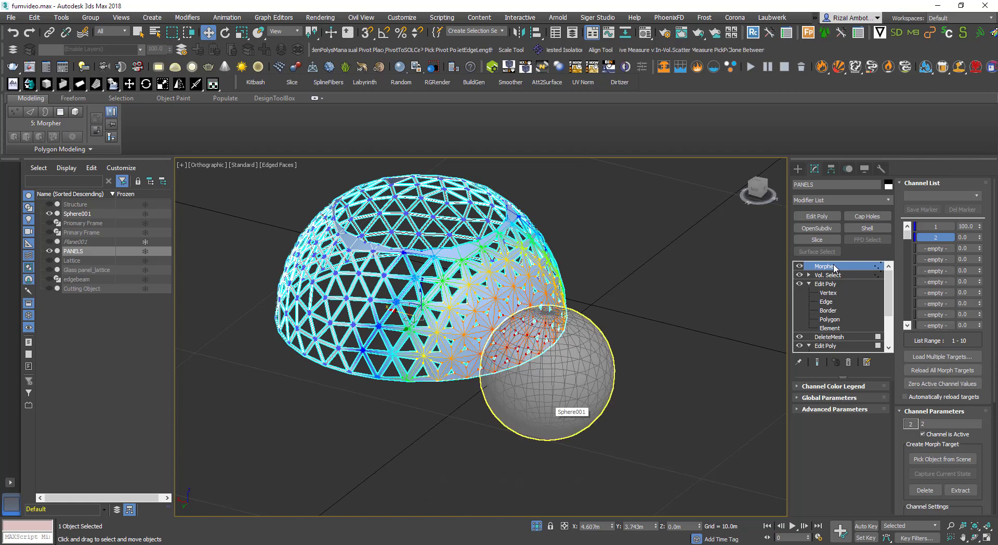
Move the sphere across the dome's front to reposition the opened apertures, and hide the sphere
click(552, 404)
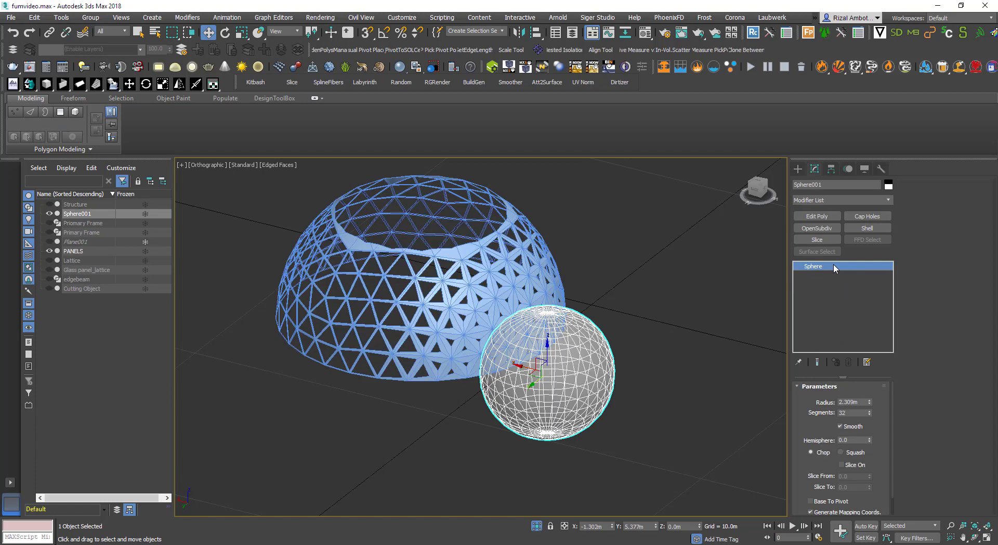
mouse_move(533, 384)
mouse_down()
mouse_move(559, 363)
mouse_move(521, 329)
mouse_move(617, 360)
mouse_move(268, 269)
mouse_move(371, 302)
mouse_move(448, 301)
mouse_move(509, 328)
mouse_up()
mouse_move(509, 328)
alt+middle_down()
mouse_move(448, 355)
mouse_move(388, 342)
mouse_move(384, 328)
mouse_move(410, 318)
mouse_move(393, 313)
mouse_move(415, 301)
alt+middle_up()
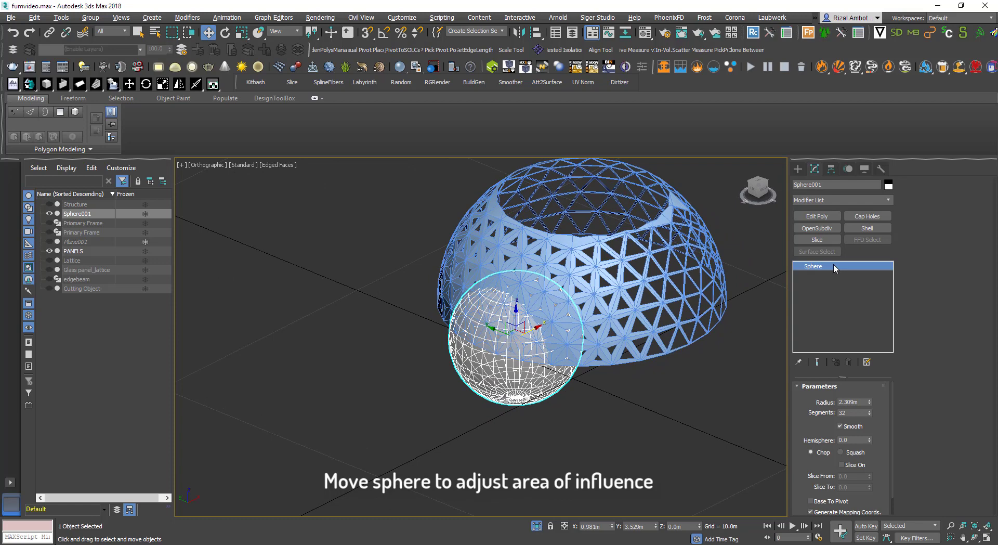
mouse_move(494, 329)
mouse_down()
mouse_move(457, 313)
mouse_move(471, 319)
mouse_up()
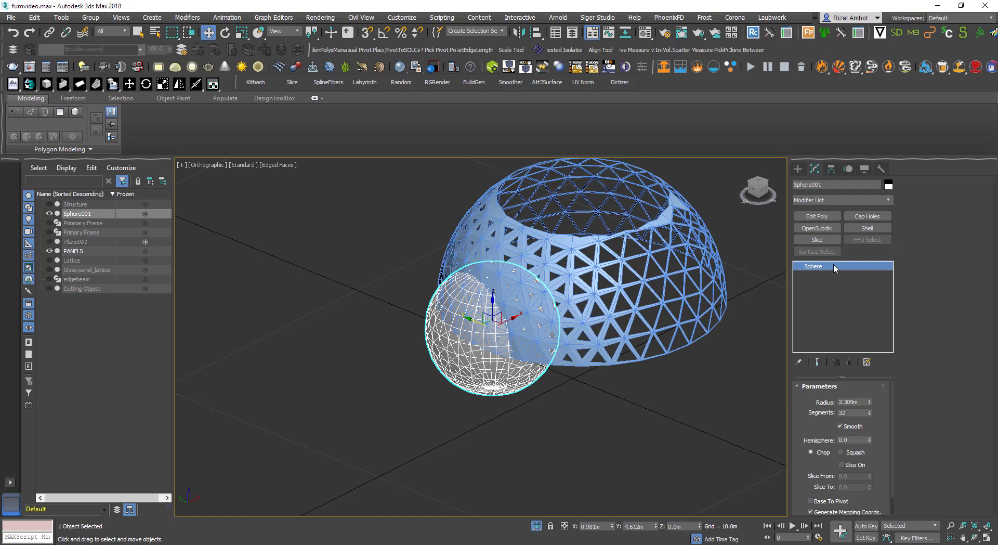
key(alt+h)
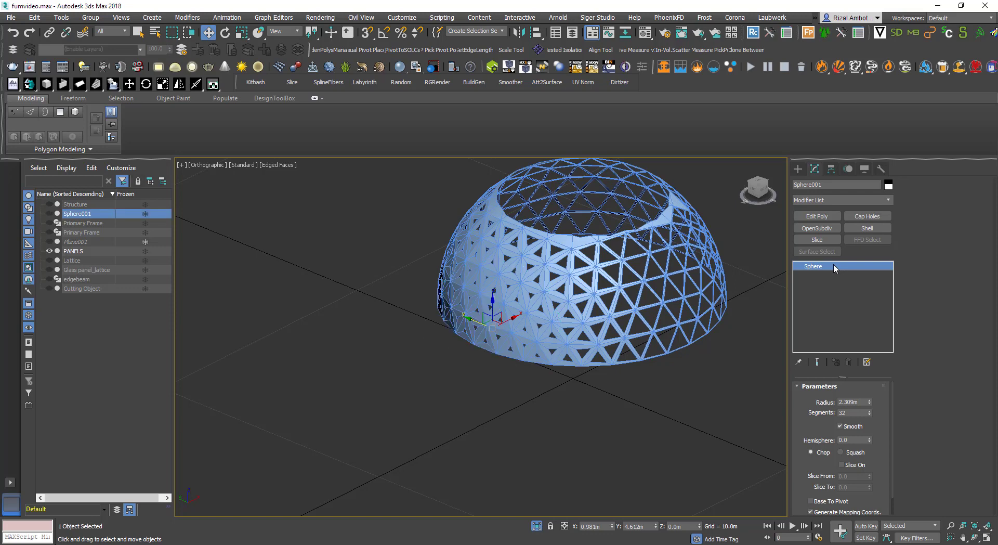